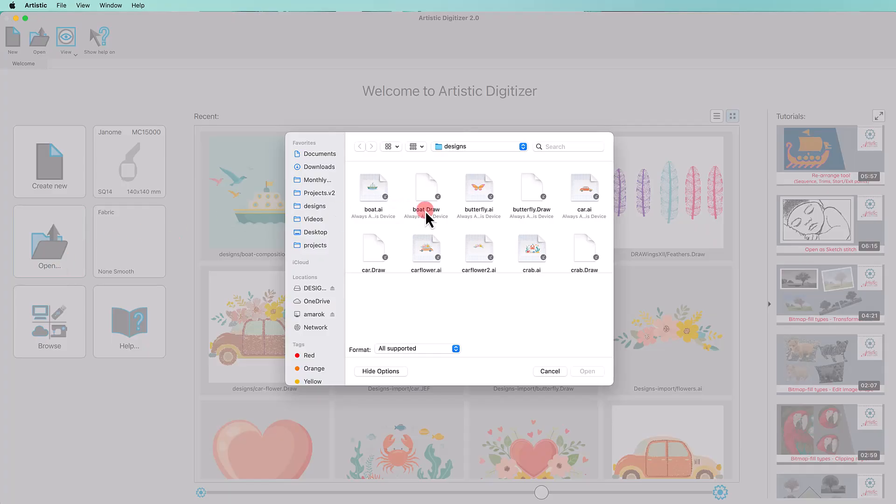
# Open plant.jpg from the designs folder and choose Auto-digitize / Trace to outlines as the import type.
pyautogui.scroll(-3, 444, 223)
pyautogui.scroll(-2, 444, 223)
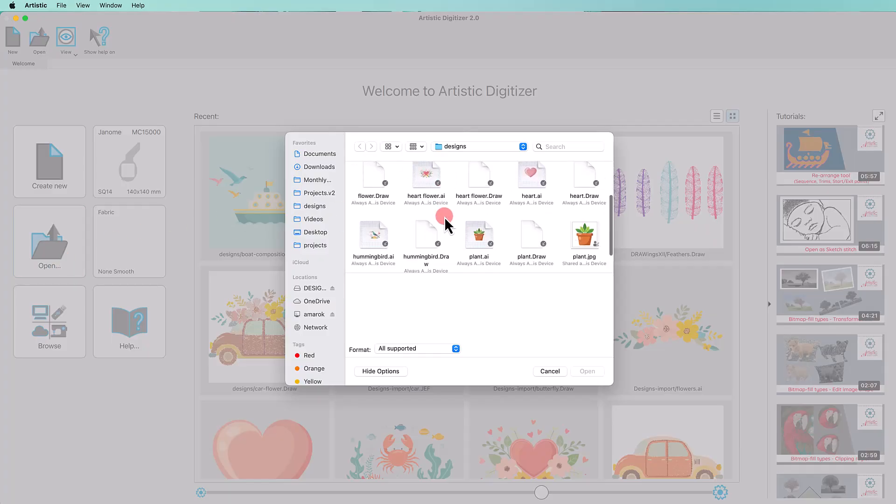
pyautogui.click(585, 247)
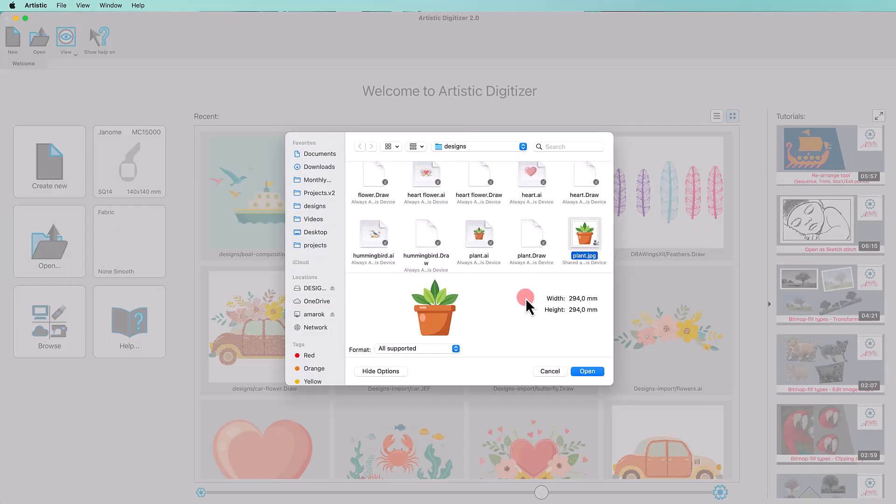
pyautogui.click(587, 372)
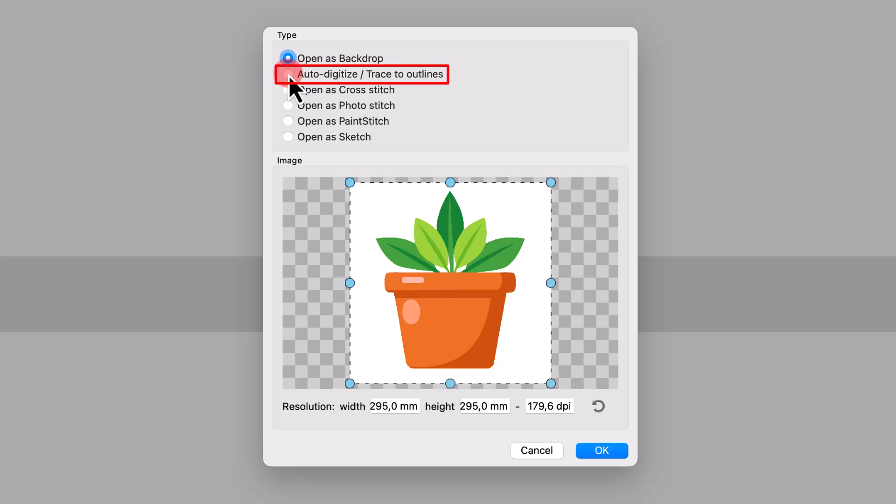
pyautogui.click(288, 75)
# Try cropping the plant image to about 245 × 202 mm, and reset the crop to the full image.
pyautogui.moveTo(438, 263); pyautogui.dragTo(401, 266)
pyautogui.moveTo(456, 314); pyautogui.dragTo(461, 268)
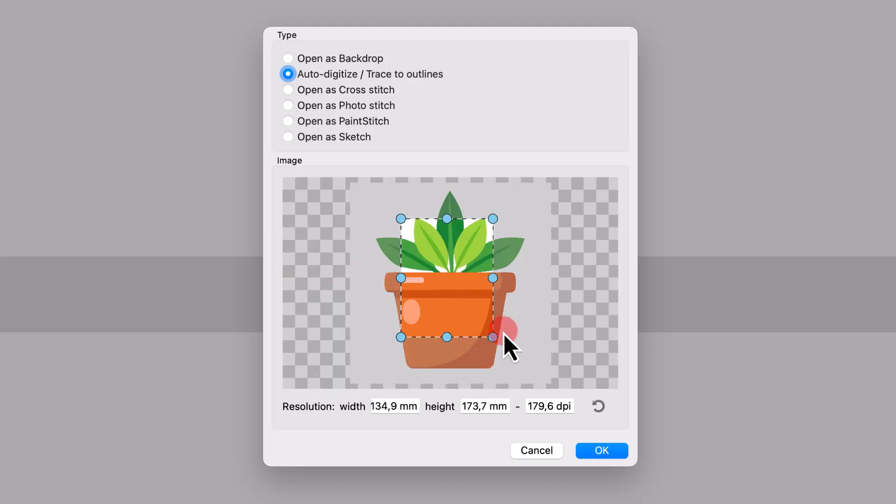
pyautogui.moveTo(492, 336); pyautogui.dragTo(532, 357)
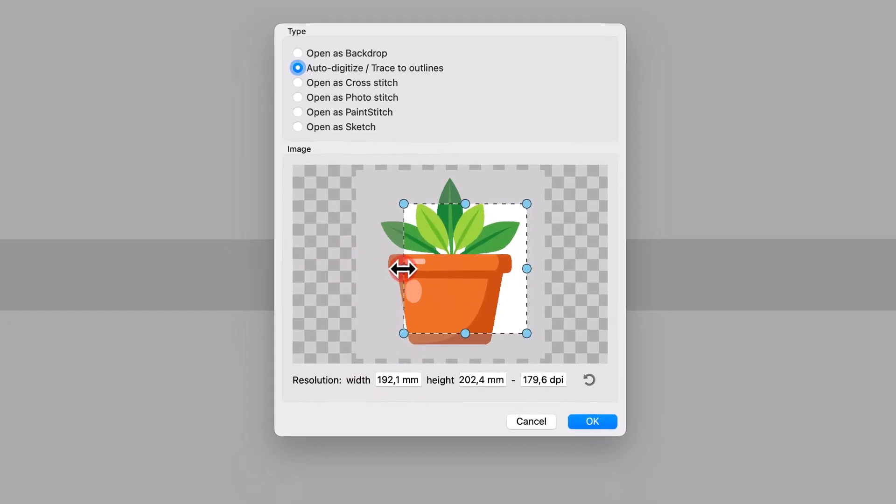
pyautogui.moveTo(400, 288); pyautogui.dragTo(365, 288)
pyautogui.click(396, 411)
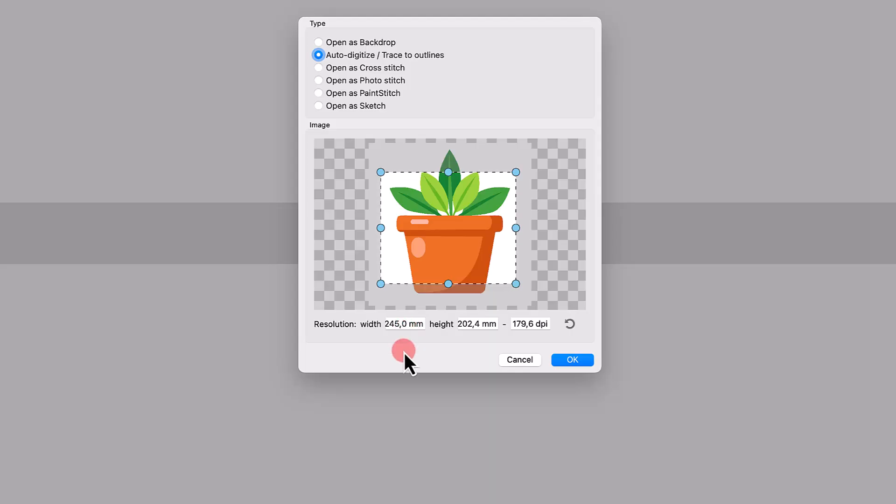
pyautogui.click(570, 324)
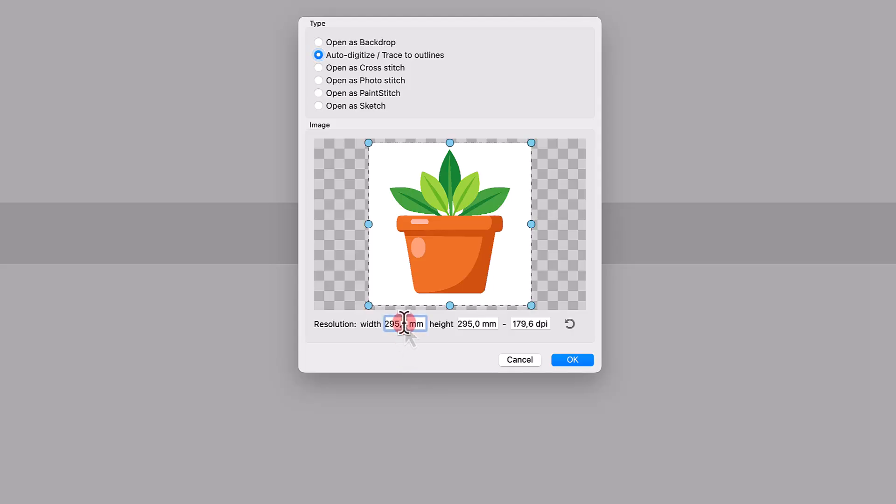
# Accept the import settings with the full, uncropped plant image to begin tracing it.
pyautogui.moveTo(407, 323); pyautogui.dragTo(380, 326)
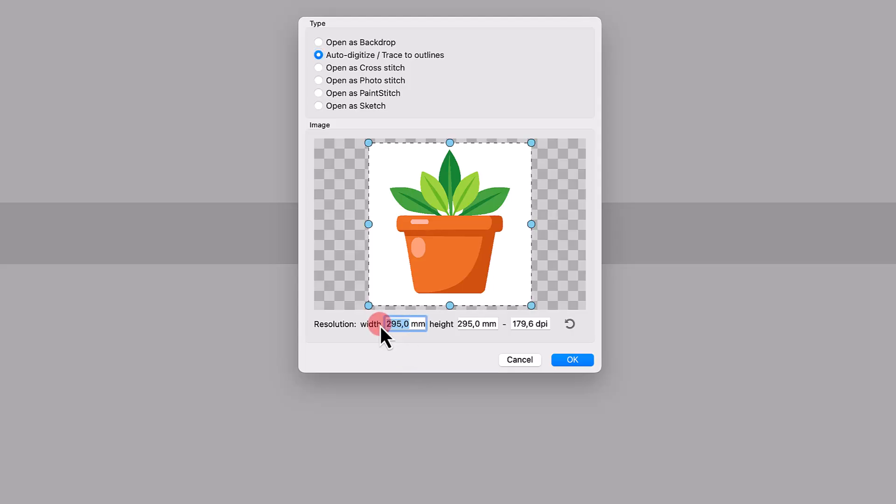
pyautogui.write('250')
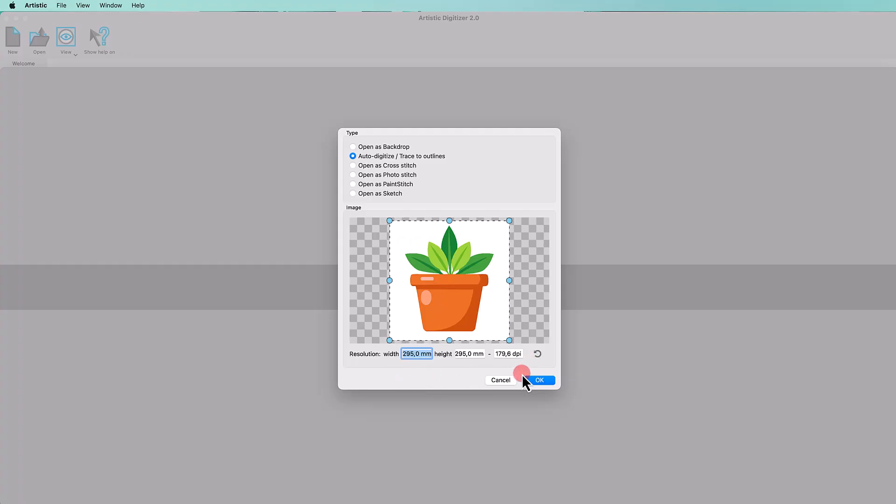
pyautogui.click(539, 380)
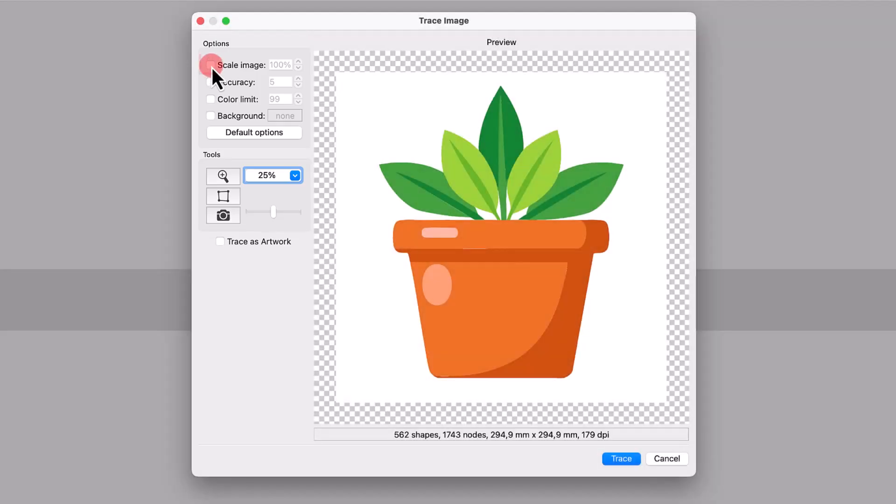
# Enable image scaling for the trace and set it to 45%.
pyautogui.click(211, 65)
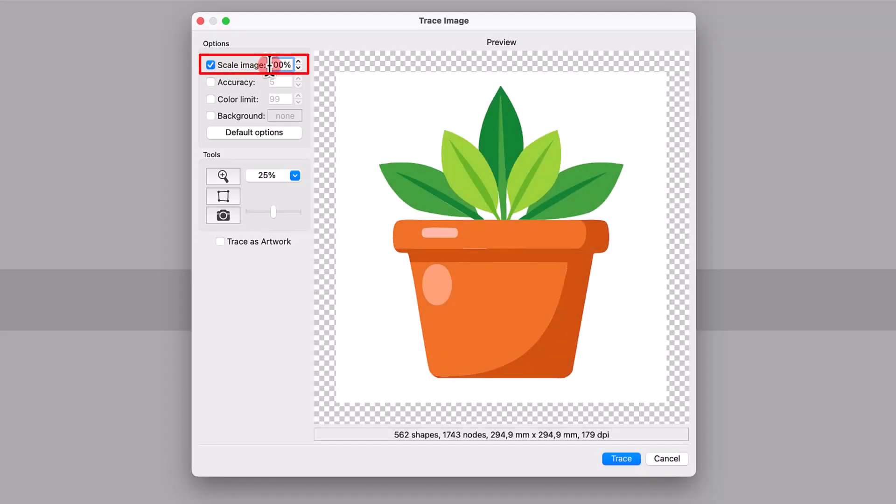
pyautogui.doubleClick(290, 65)
pyautogui.write('45')
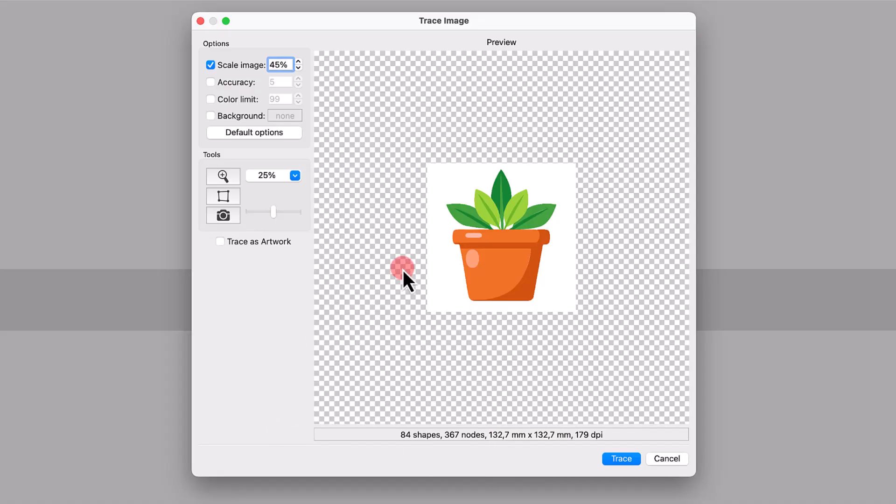
pyautogui.scroll(5, 402, 270)
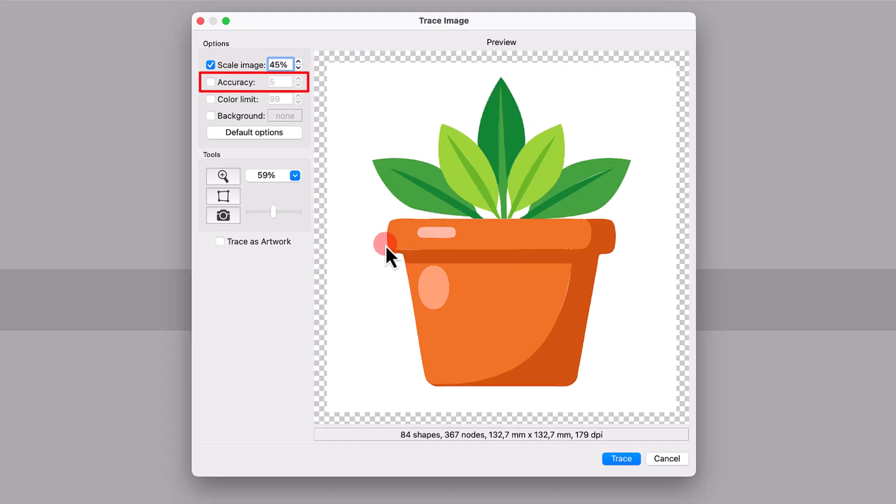
# Enable the accuracy option, try a value of 8, and show the outline nodes in the preview to inspect them.
pyautogui.click(211, 83)
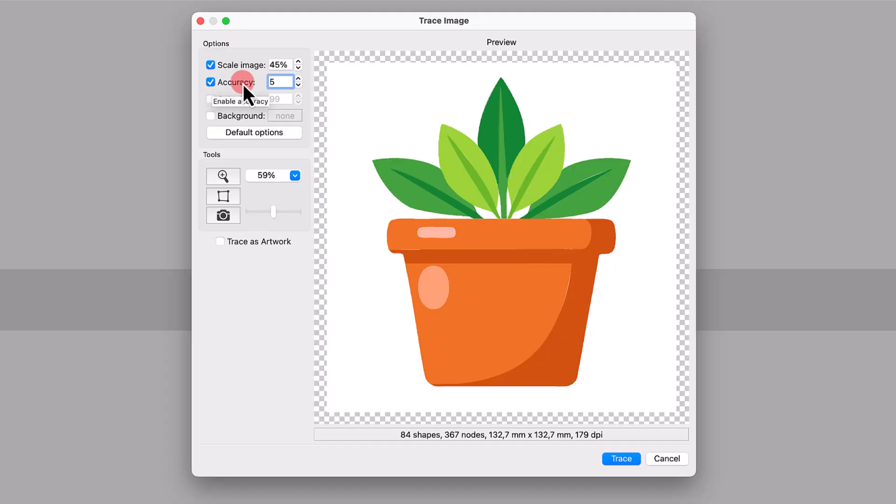
pyautogui.click(298, 79)
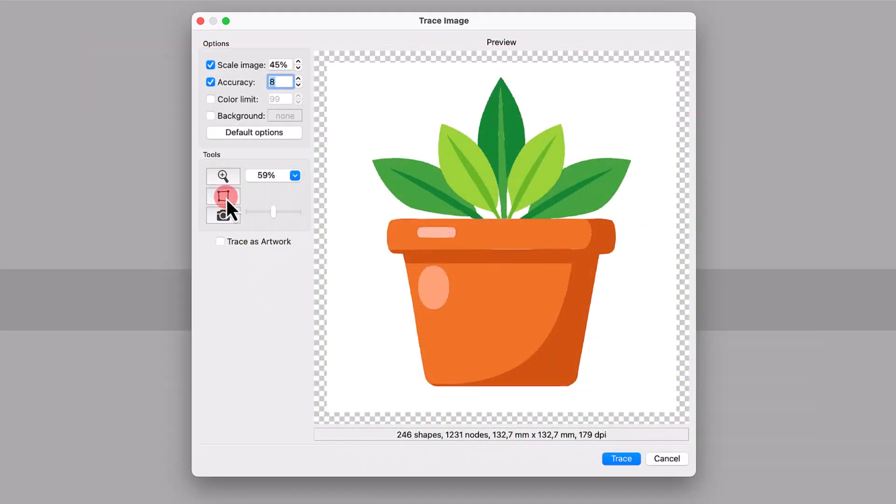
pyautogui.click(227, 199)
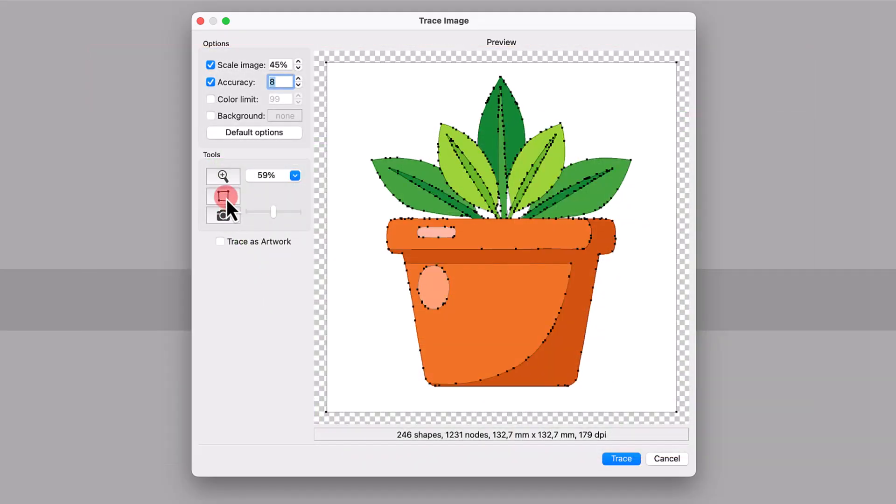
pyautogui.click(521, 205)
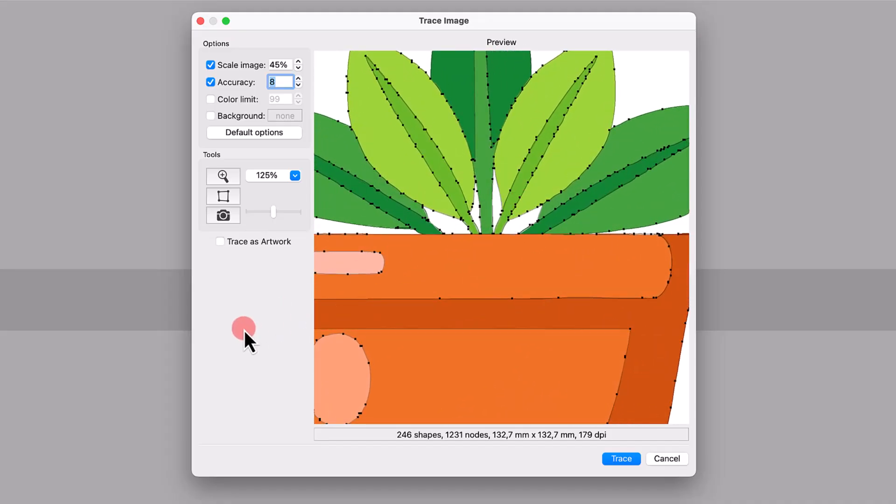
pyautogui.keyDown('alt'); pyautogui.click(529, 234); pyautogui.keyUp('alt')
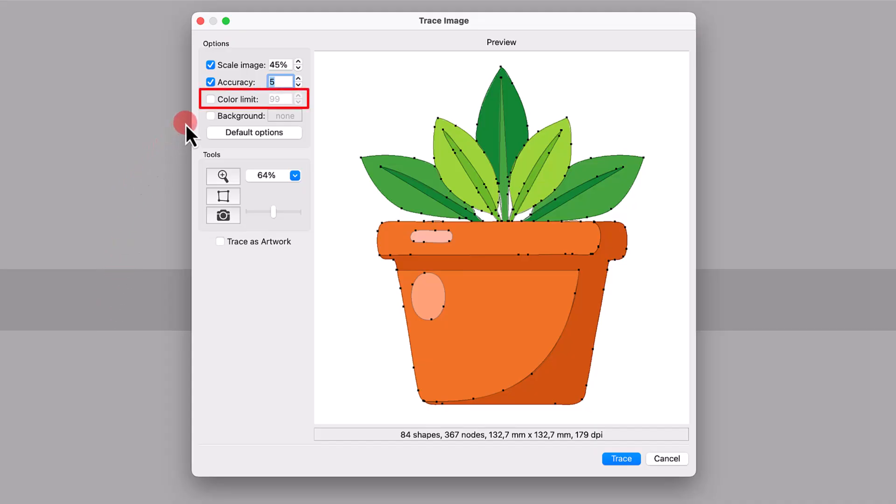
# Enable the color limit, try a limit of 3, and set it to 15.
pyautogui.click(210, 99)
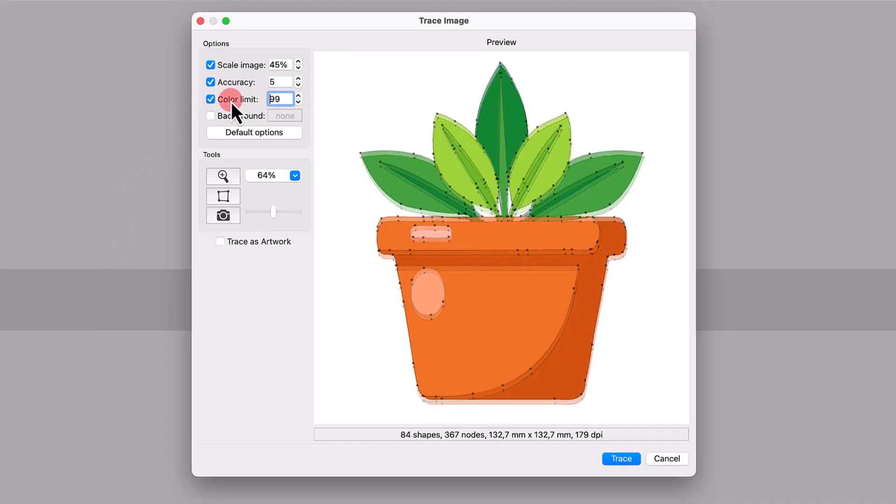
pyautogui.click(282, 100)
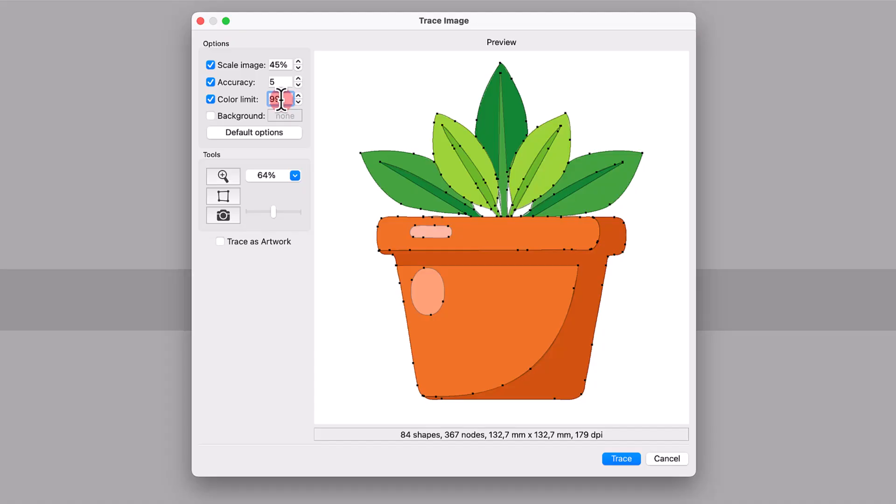
pyautogui.write('3')
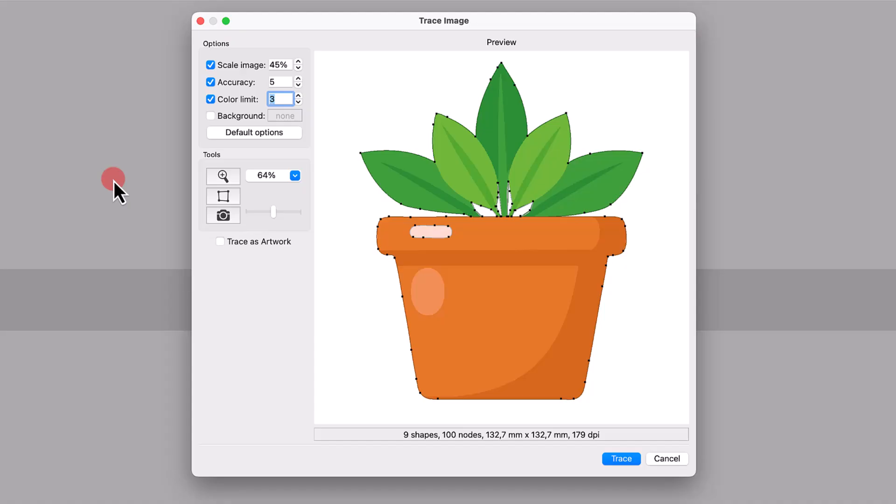
pyautogui.moveTo(281, 99); pyautogui.dragTo(261, 97)
pyautogui.write('15')
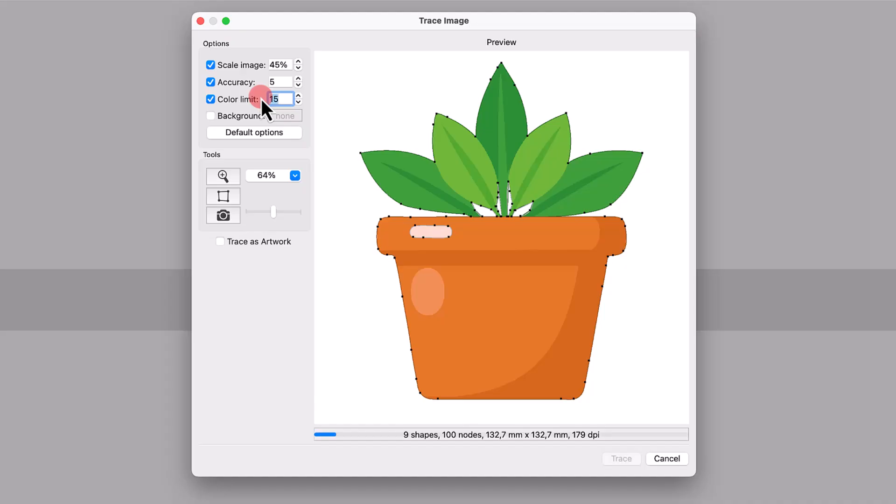
# Enable the background option and pick the white area around the plant as the background color to remove.
pyautogui.click(211, 116)
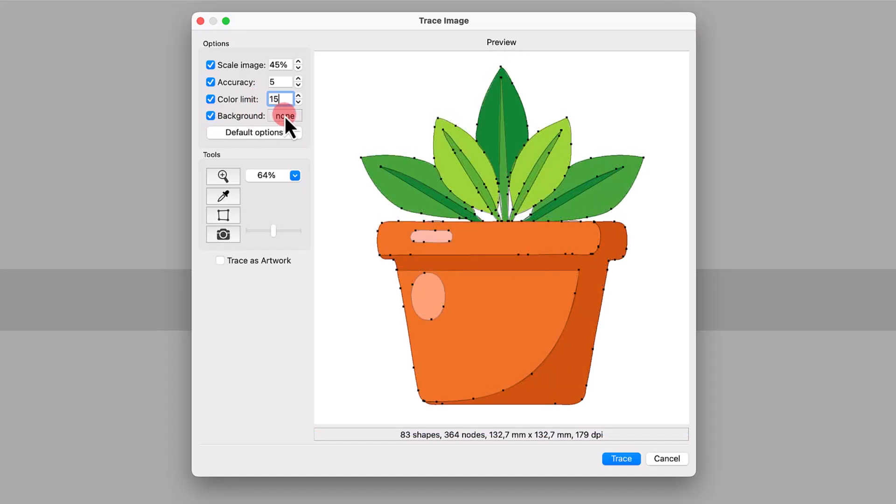
pyautogui.moveTo(285, 116); pyautogui.dragTo(344, 102)
pyautogui.click(345, 103)
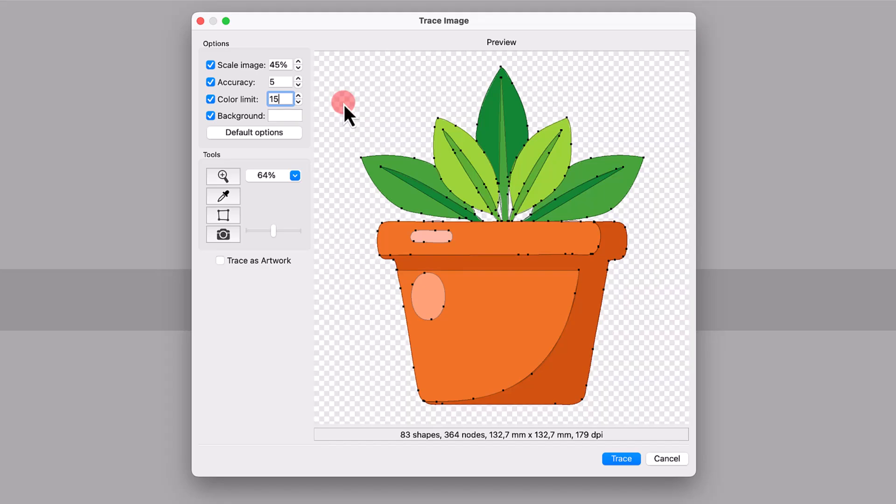
pyautogui.click(237, 288)
# Examine the traced leaves and pot rim in the preview at several zoom levels, including 50%.
pyautogui.click(223, 180)
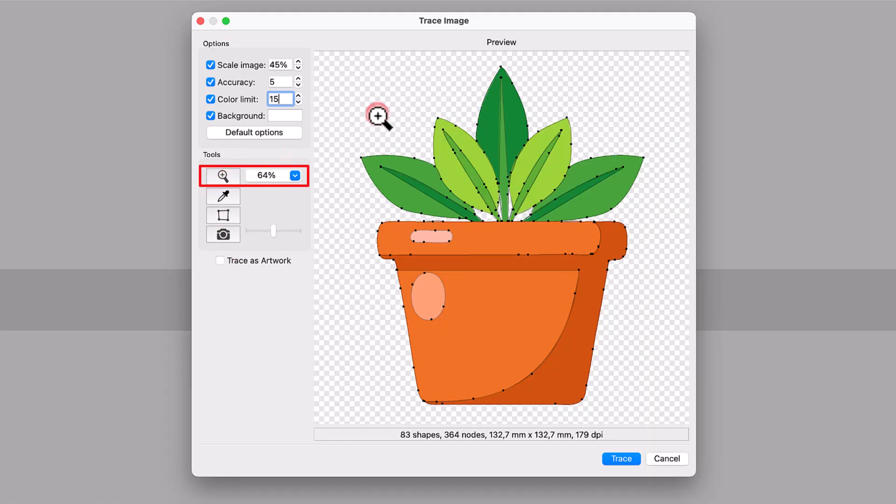
pyautogui.moveTo(378, 117); pyautogui.dragTo(586, 276)
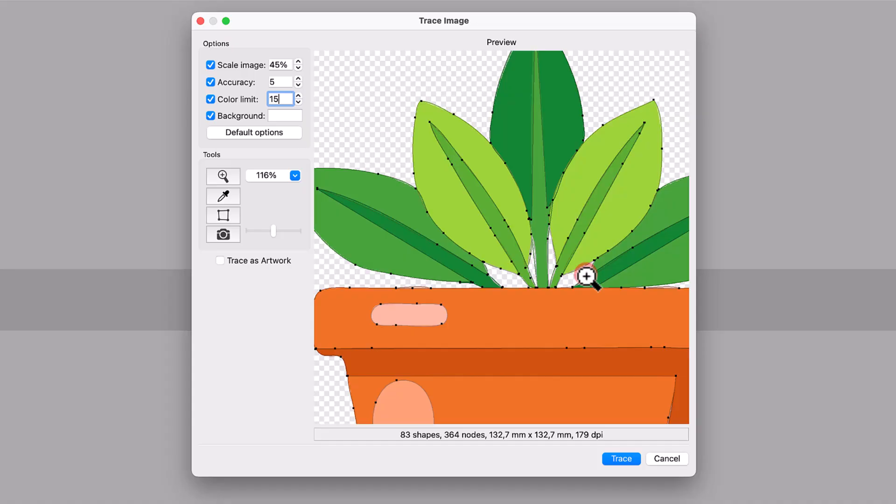
pyautogui.click(280, 176)
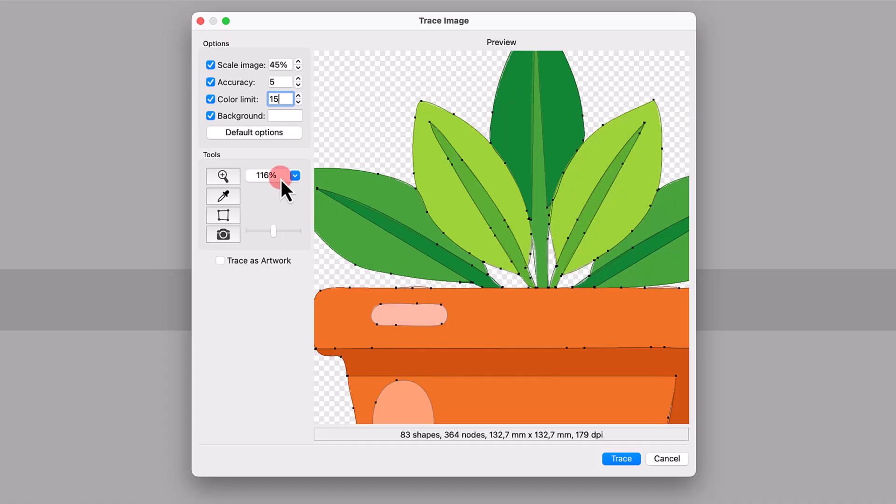
pyautogui.click(296, 175)
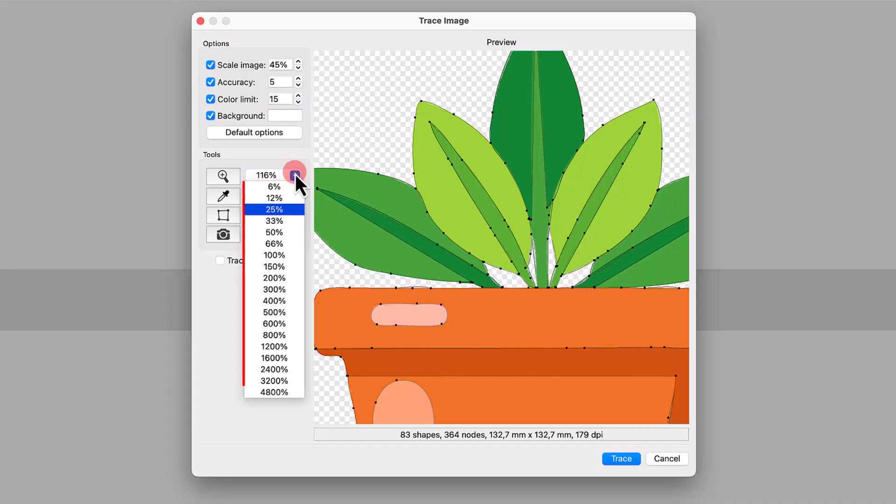
pyautogui.click(290, 233)
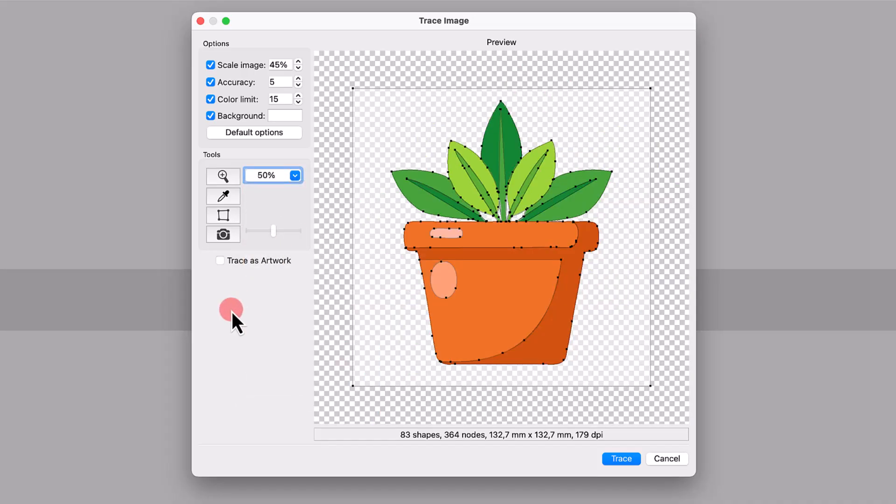
pyautogui.click(489, 220)
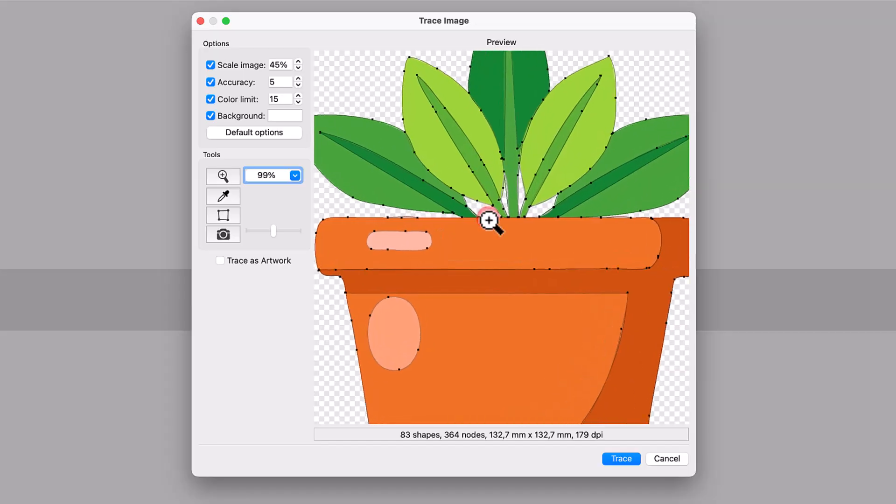
pyautogui.scroll(1, 489, 220)
pyautogui.scroll(-6, 489, 220)
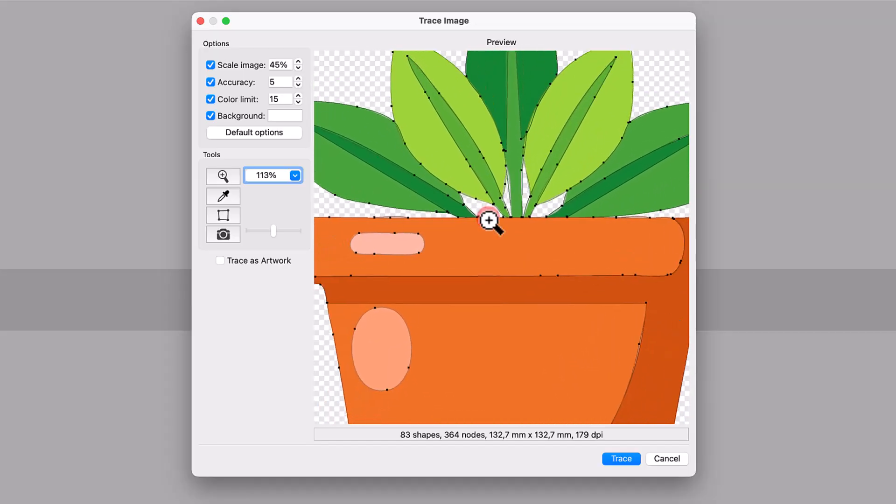
pyautogui.scroll(-2, 489, 219)
pyautogui.click(225, 182)
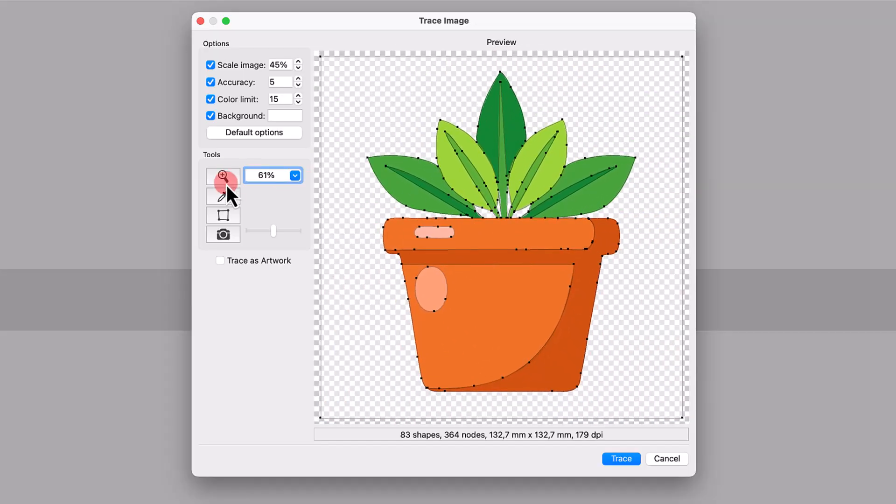
# Switch the node display off and on to compare the preview, and leave the nodes hidden.
pyautogui.click(231, 216)
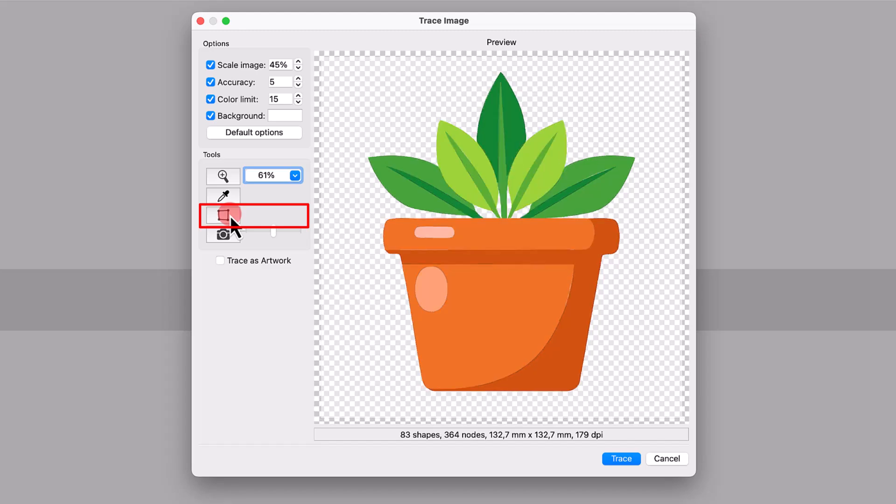
pyautogui.click(231, 217)
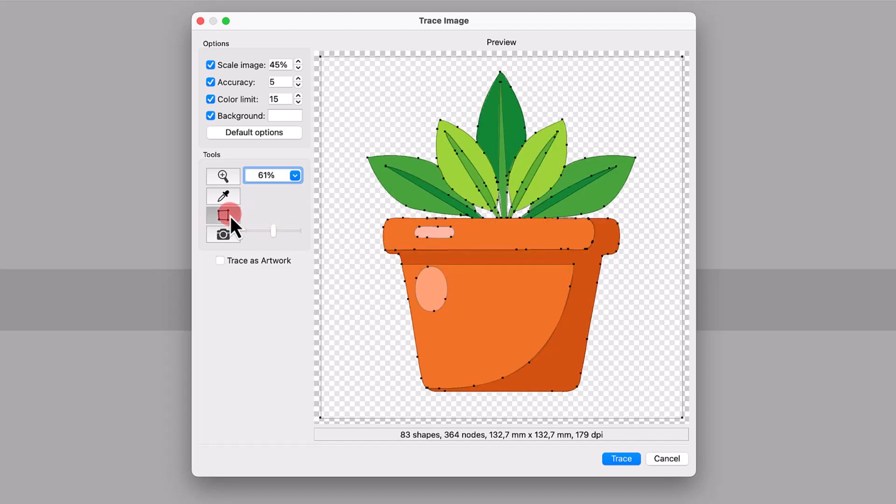
pyautogui.click(231, 217)
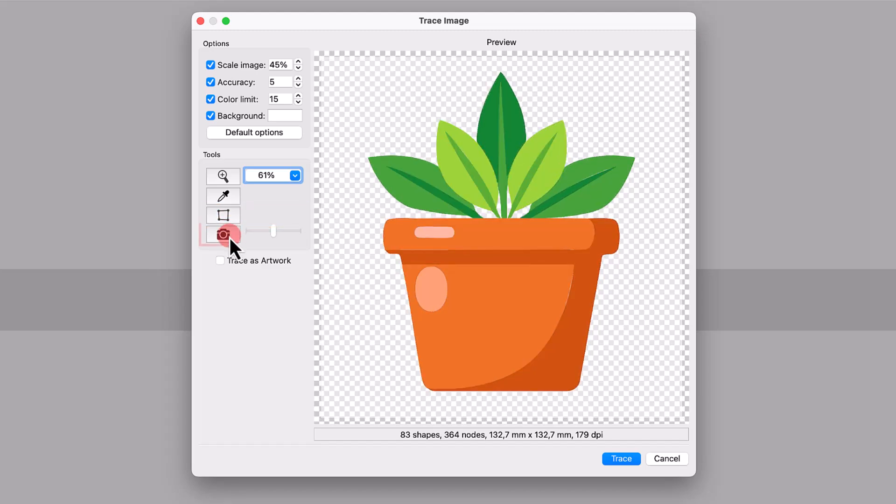
# Overlay the original image on the trace preview and adjust its opacity to compare the two.
pyautogui.click(223, 236)
pyautogui.moveTo(262, 236)
pyautogui.mouseDown()
pyautogui.moveTo(291, 233)
pyautogui.moveTo(263, 235)
pyautogui.mouseUp()
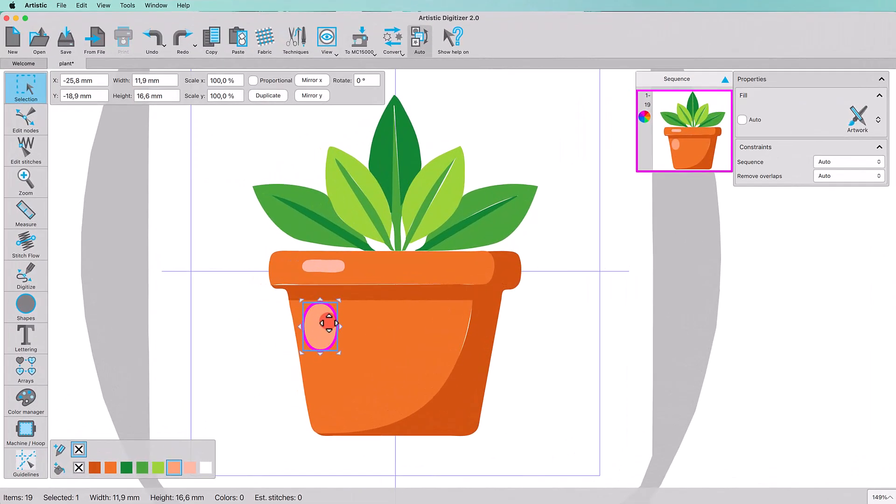
# Delete the pink highlights on the pot and give the pot's front and darker shaded part a Step fill.
pyautogui.press('Delete')
pyautogui.click(869, 122)
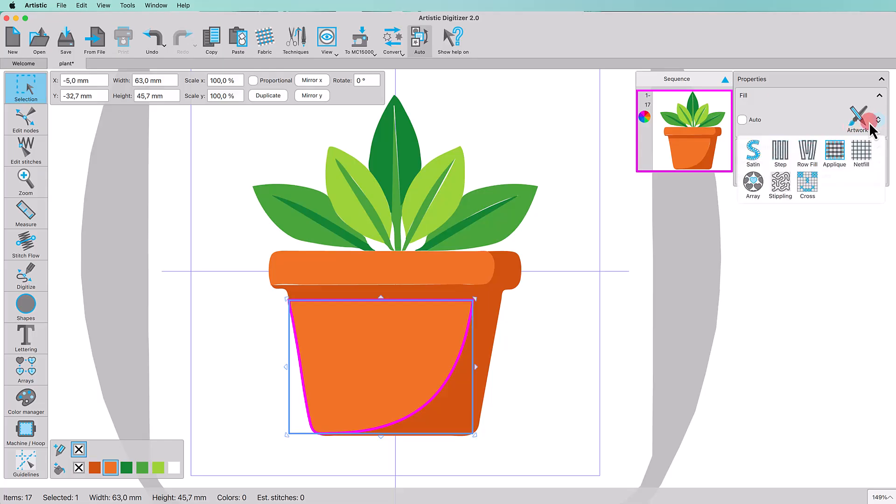
pyautogui.click(815, 150)
pyautogui.click(484, 327)
pyautogui.click(869, 123)
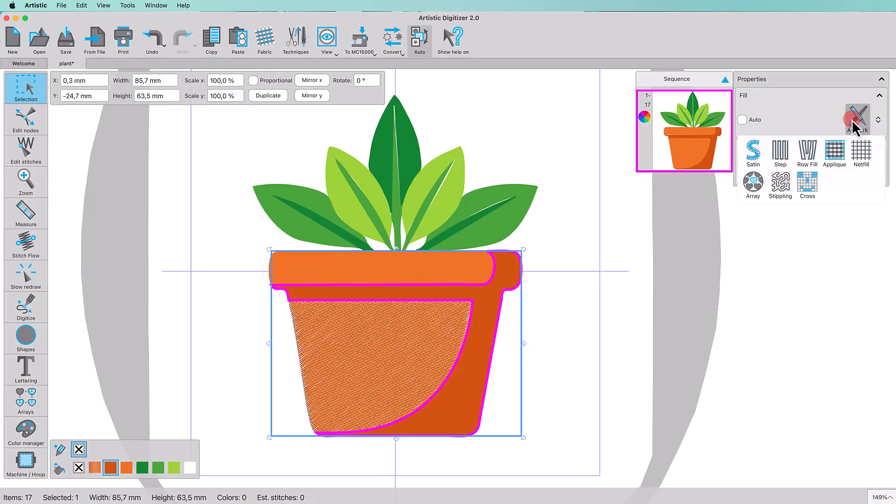
pyautogui.click(770, 156)
# Change the fill of the lower green leaf beside the right light-green leaf from Artwork to Satin.
pyautogui.click(476, 234)
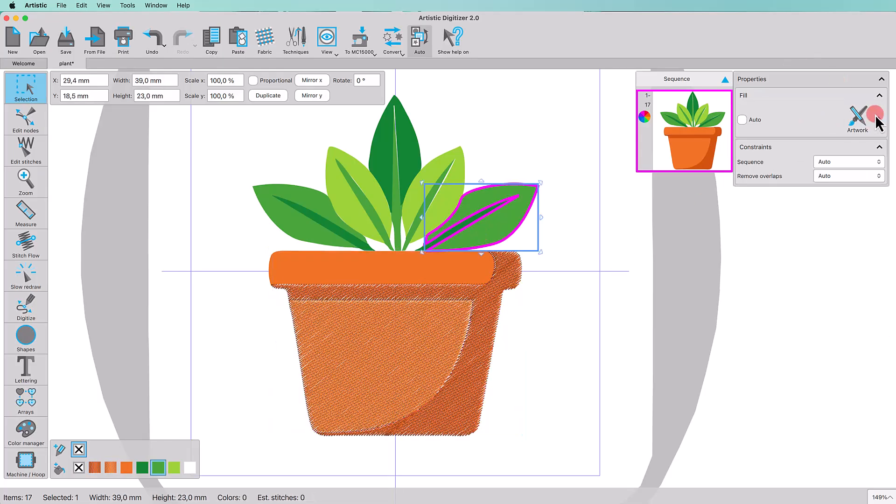
pyautogui.click(871, 120)
pyautogui.click(754, 152)
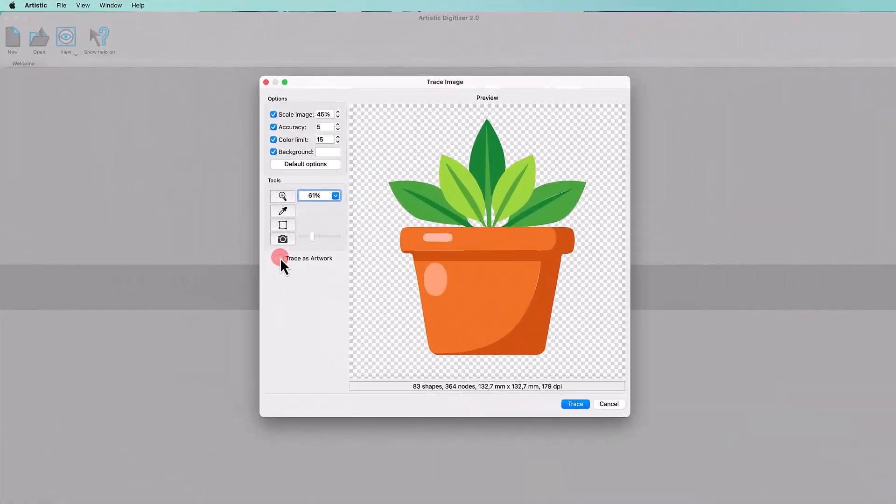
# Trace the plant image directly into stitches, with Trace as Artwork disabled.
pyautogui.click(239, 257)
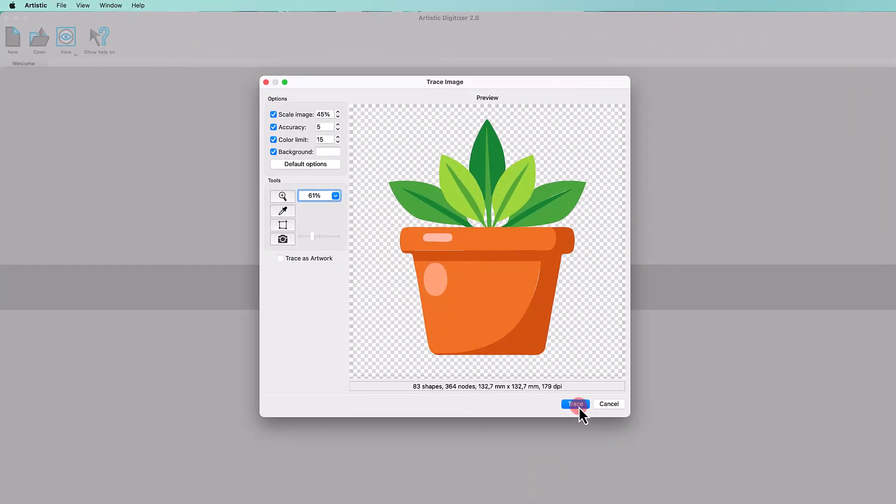
pyautogui.click(425, 377)
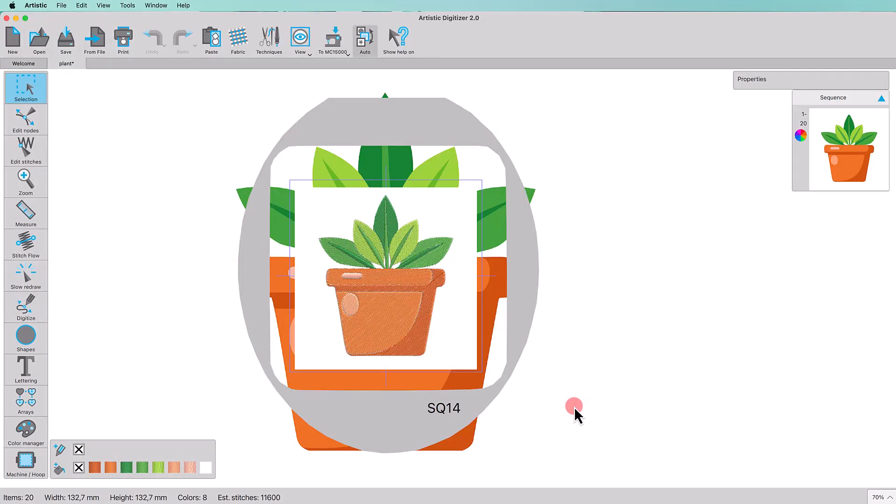
# Select all white shapes of the design by their color and remove their fill.
pyautogui.rightClick(207, 468)
pyautogui.click(230, 453)
pyautogui.click(79, 468)
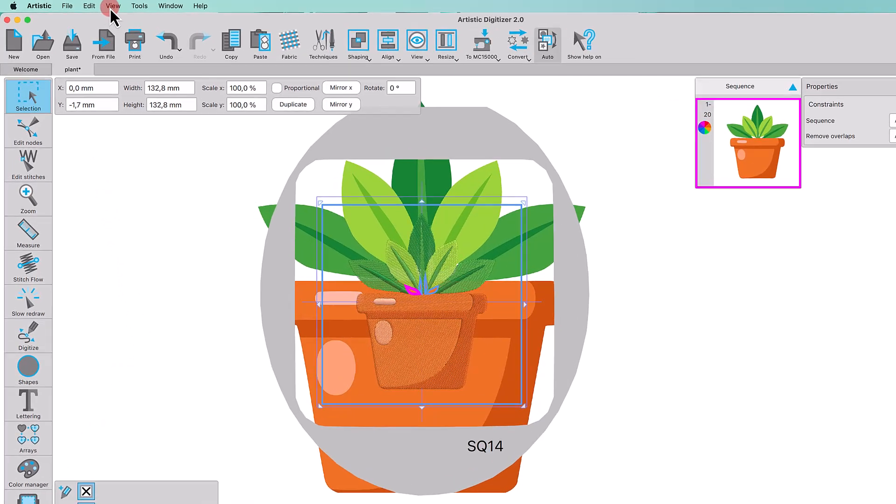
# Hide the backdrop image behind the embroidery and clear the selection.
pyautogui.click(103, 6)
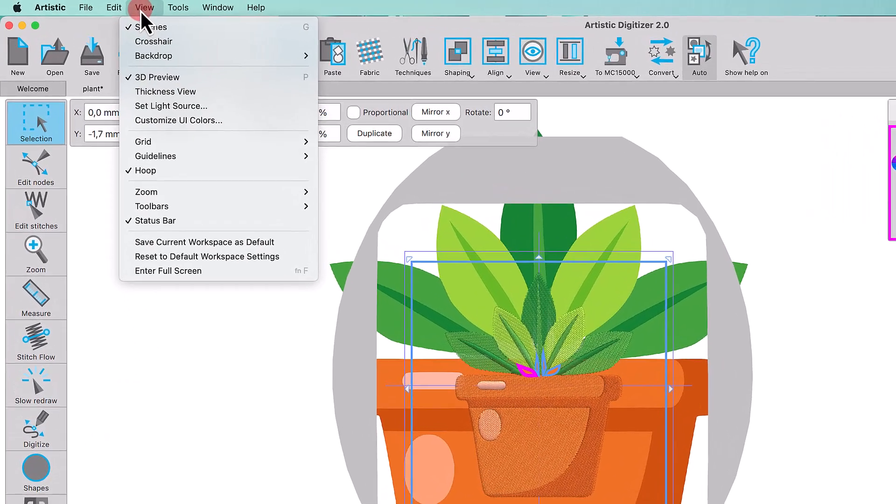
pyautogui.moveTo(167, 62)
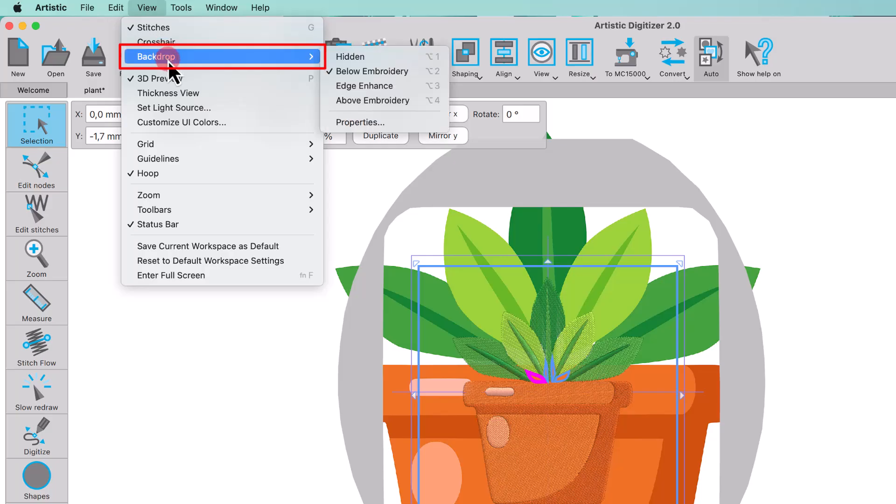
pyautogui.click(354, 57)
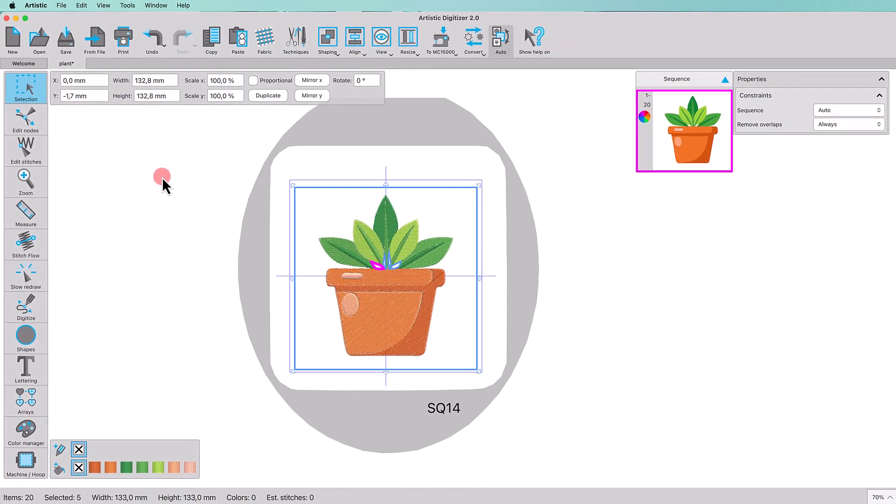
pyautogui.click(159, 187)
# Weld the small pink highlight on the pot's rim into the orange rim shape.
pyautogui.scroll(3, 315, 271)
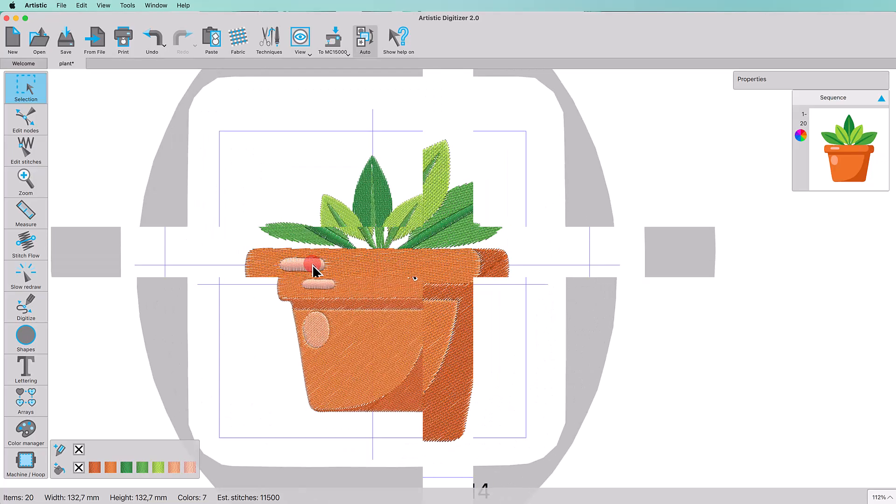
pyautogui.scroll(2, 315, 271)
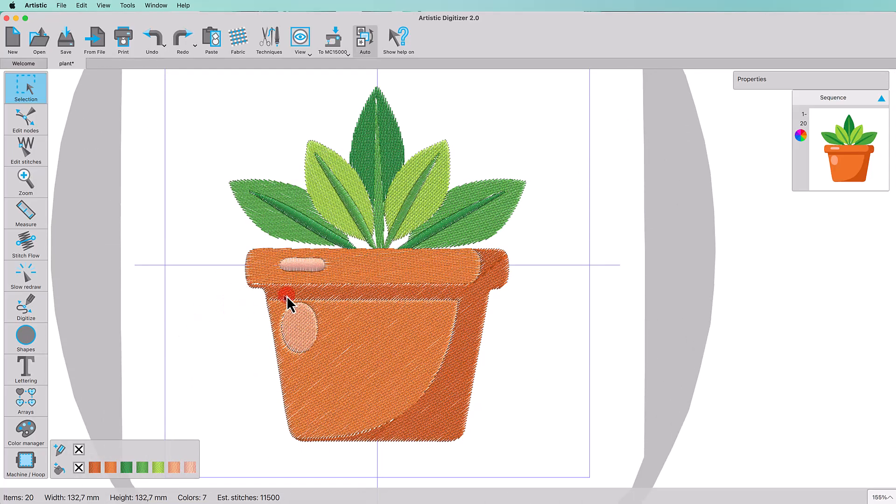
pyautogui.click(322, 264)
pyautogui.keyDown('shift'); pyautogui.click(368, 270); pyautogui.keyUp('shift')
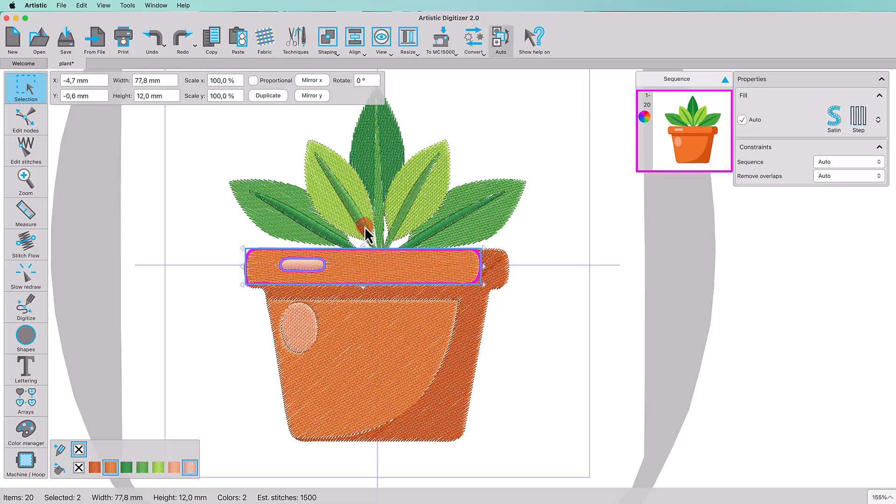
pyautogui.click(328, 40)
pyautogui.click(340, 66)
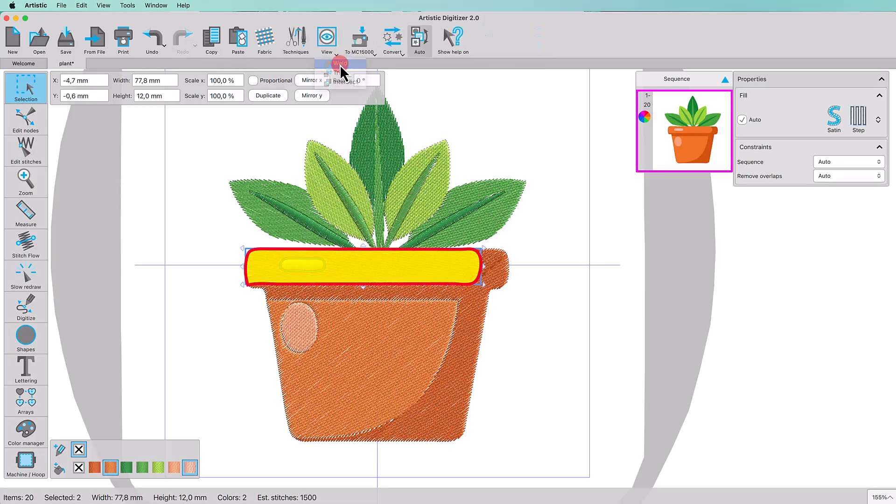
# Weld the oval highlight on the pot's body into the orange front shape.
pyautogui.click(297, 330)
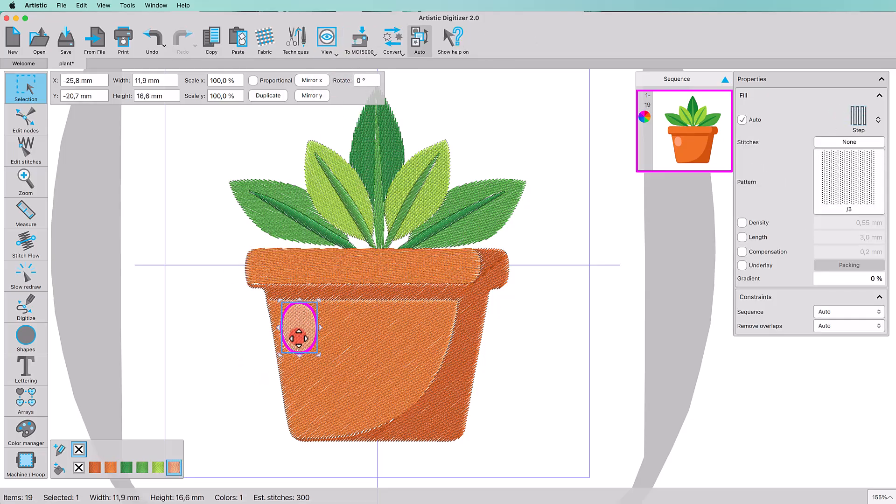
pyautogui.keyDown('shift'); pyautogui.click(356, 368); pyautogui.keyUp('shift')
pyautogui.click(327, 40)
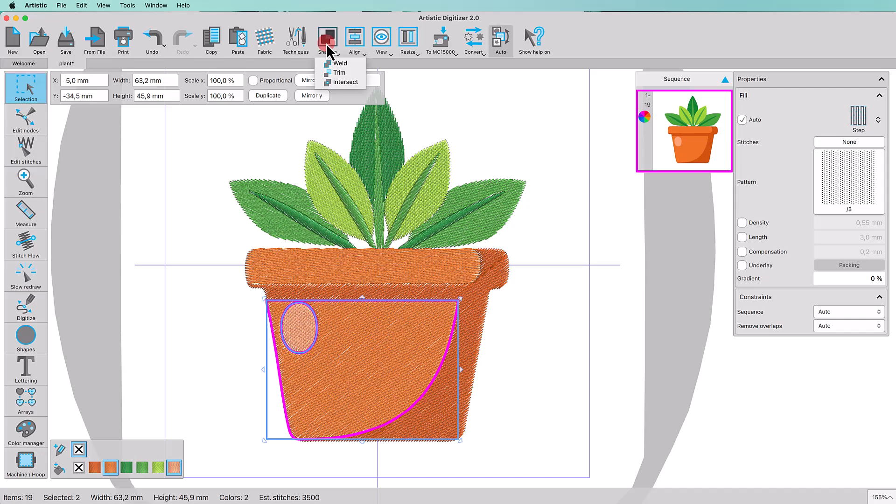
pyautogui.click(336, 74)
pyautogui.click(195, 228)
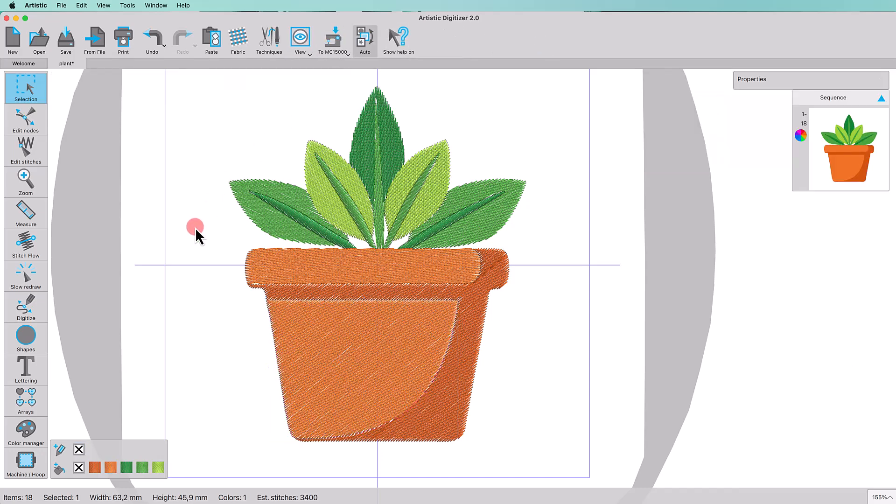
# Select the center veins of all five leaves and change their fill to Row Fill.
pyautogui.click(312, 226)
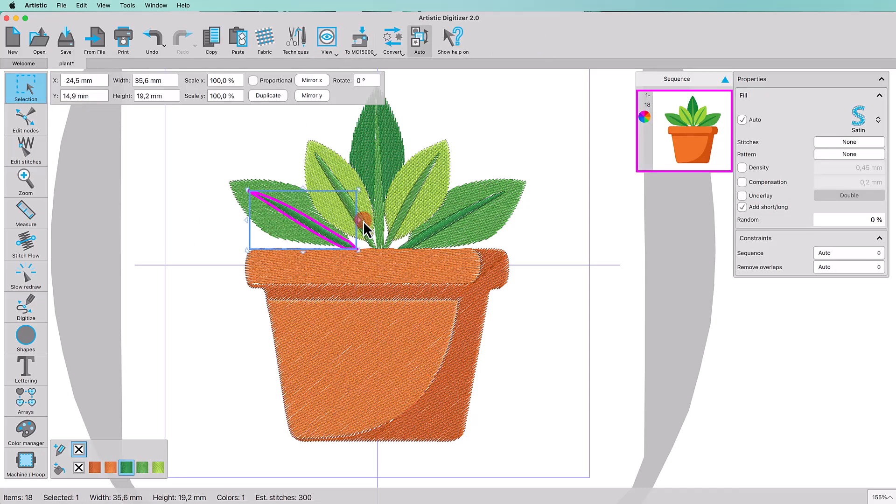
pyautogui.keyDown('shift'); pyautogui.click(370, 236); pyautogui.keyUp('shift')
pyautogui.keyDown('shift'); pyautogui.click(384, 232); pyautogui.keyUp('shift')
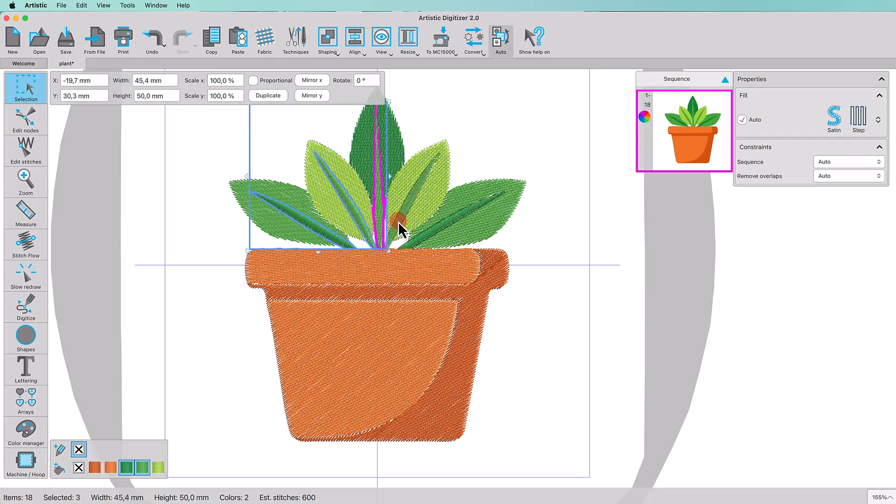
pyautogui.keyDown('shift'); pyautogui.click(418, 234); pyautogui.keyUp('shift')
pyautogui.keyDown('shift'); pyautogui.click(422, 232); pyautogui.keyUp('shift')
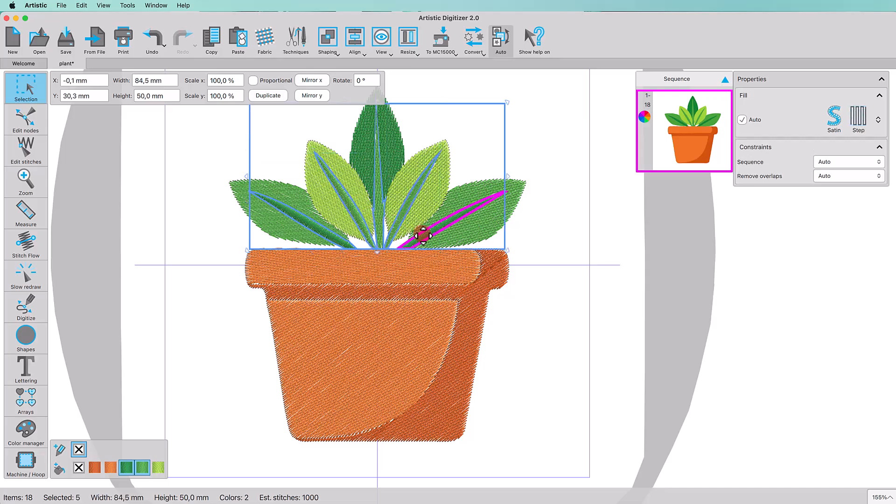
pyautogui.click(878, 120)
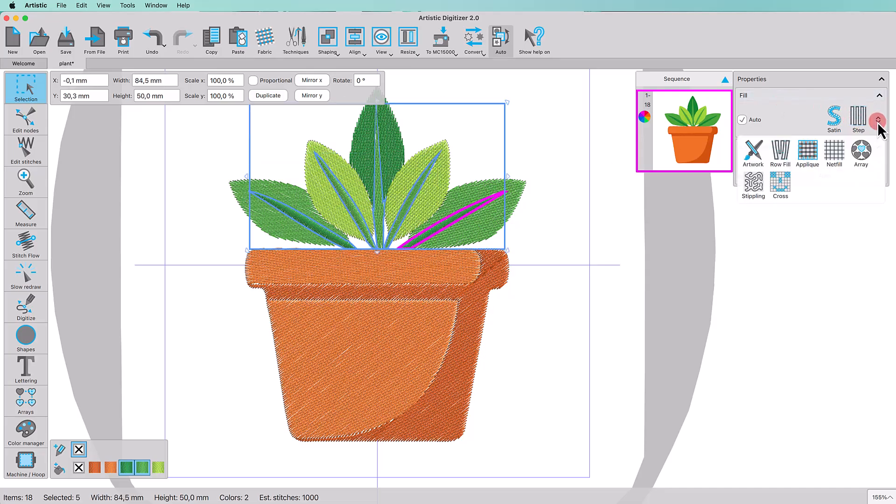
pyautogui.click(784, 158)
# Select all five leaf bodies and change their fill from Step to Satin.
pyautogui.click(290, 226)
pyautogui.keyDown('shift'); pyautogui.click(330, 200); pyautogui.keyUp('shift')
pyautogui.keyDown('shift'); pyautogui.click(394, 150); pyautogui.keyUp('shift')
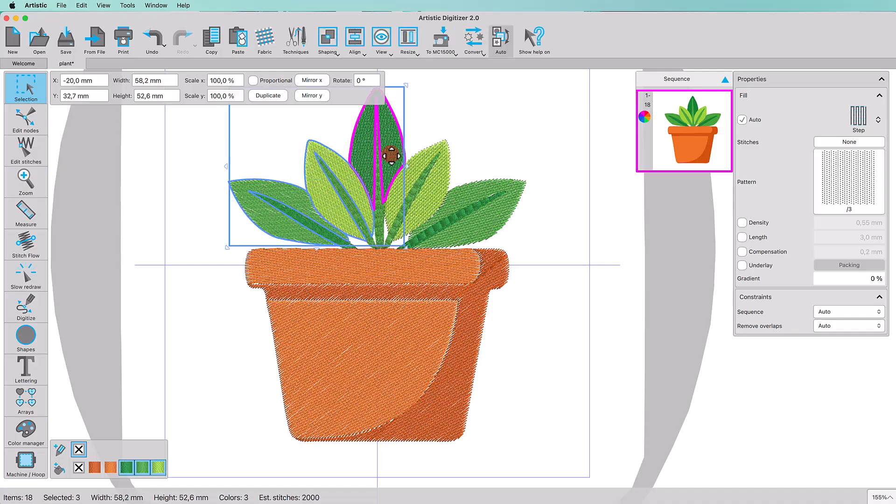
pyautogui.keyDown('shift'); pyautogui.click(442, 199); pyautogui.keyUp('shift')
pyautogui.keyDown('shift'); pyautogui.click(475, 199); pyautogui.keyUp('shift')
pyautogui.click(858, 117)
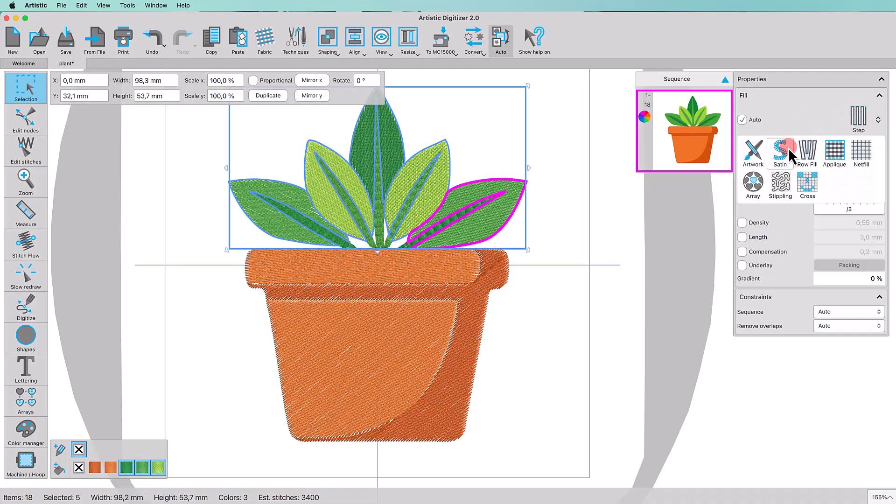
pyautogui.click(784, 147)
# Add a Stitch Flow direction line from vein tip to leaf tip on both light-green leaves, and clear the selection.
pyautogui.click(25, 244)
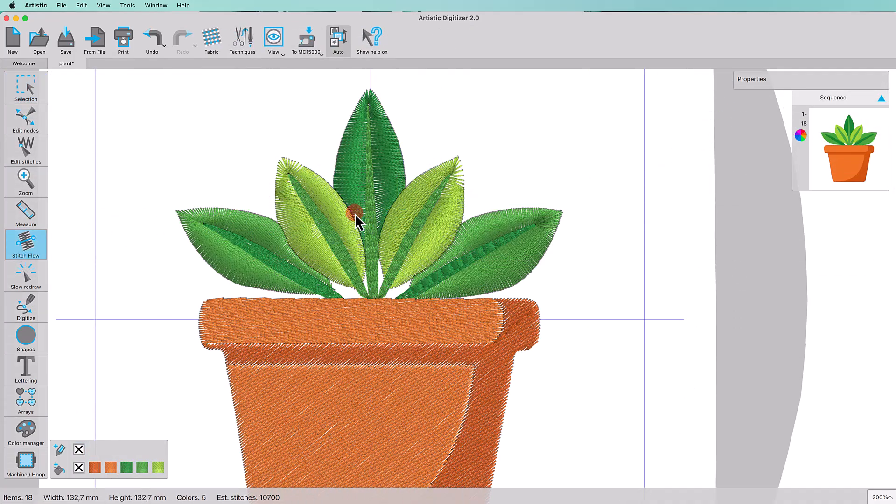
pyautogui.click(451, 201)
pyautogui.moveTo(451, 200)
pyautogui.mouseDown()
pyautogui.moveTo(460, 150)
pyautogui.moveTo(459, 160)
pyautogui.mouseUp()
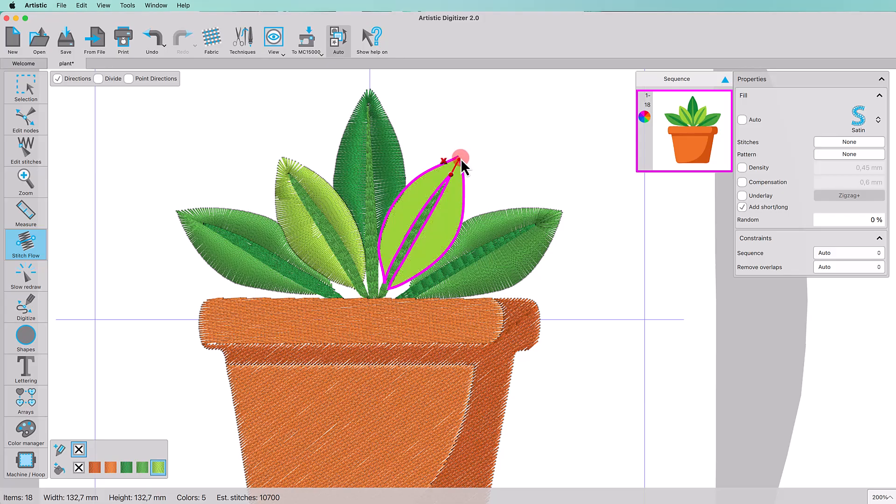
pyautogui.click(297, 182)
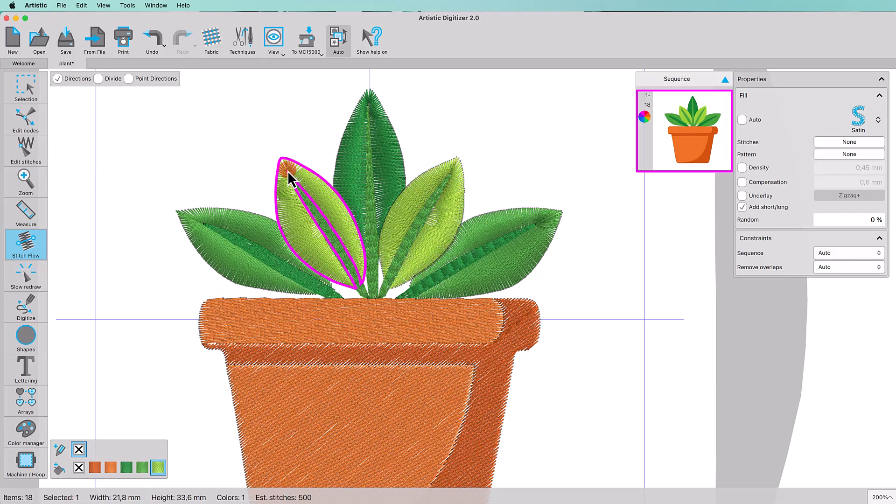
pyautogui.moveTo(290, 176); pyautogui.dragTo(283, 160)
pyautogui.click(29, 101)
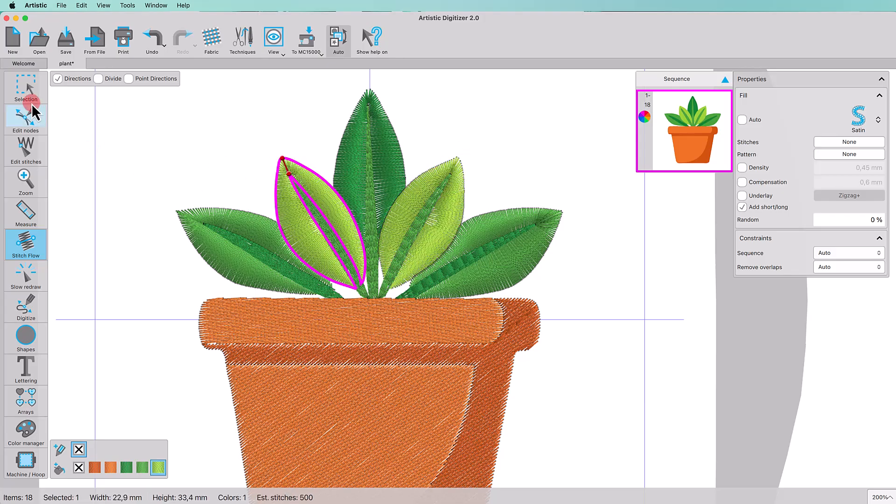
pyautogui.scroll(-3, 144, 182)
pyautogui.click(138, 172)
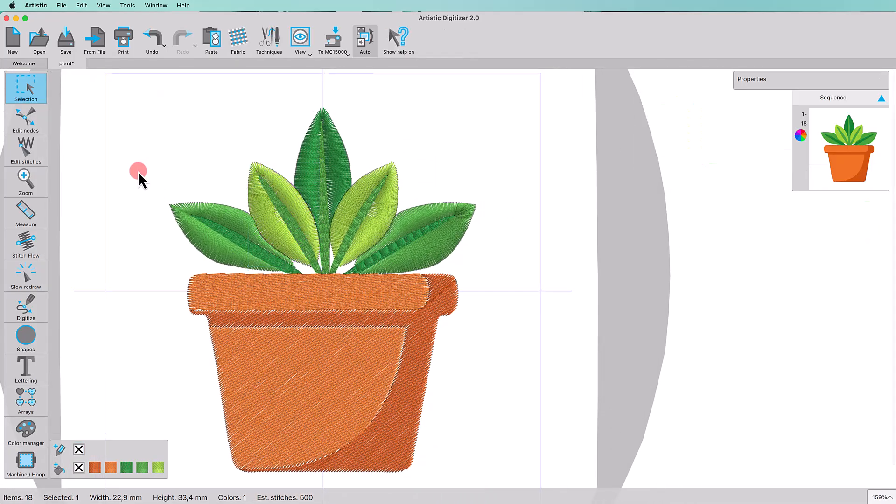